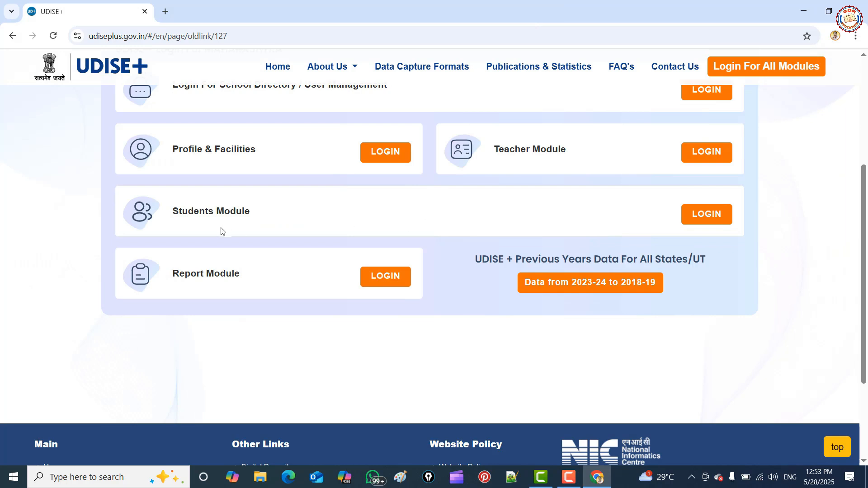
Open the Students Module login, enter the current academic year 2025-26 and dismiss the school information notice.
click(704, 217)
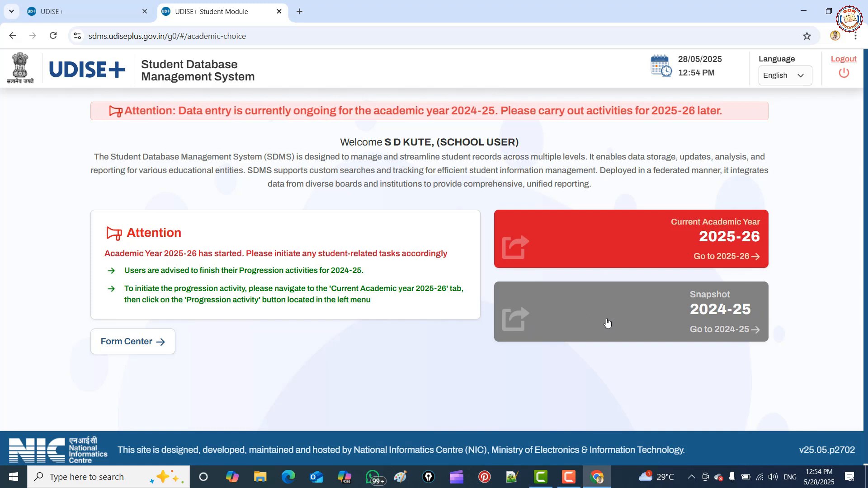
click(724, 240)
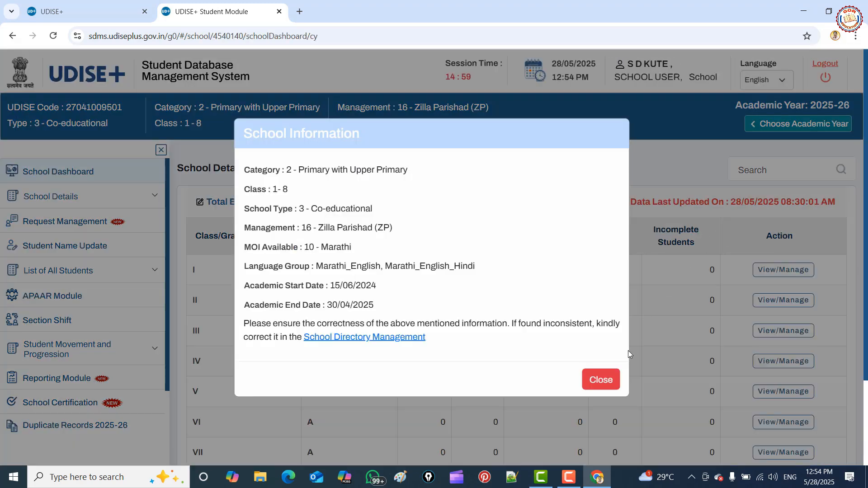
click(602, 379)
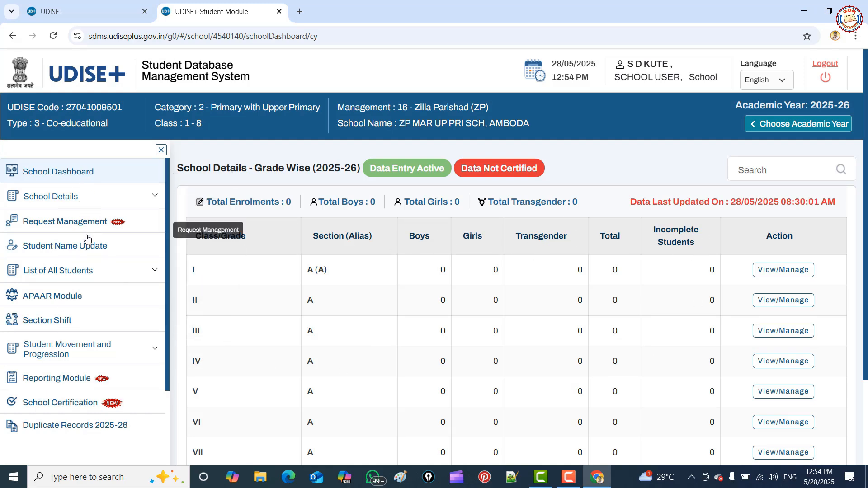
Open the Progression Module from the Progression Activity page under Student Movement and Progression.
scroll(94, 240, down, 1)
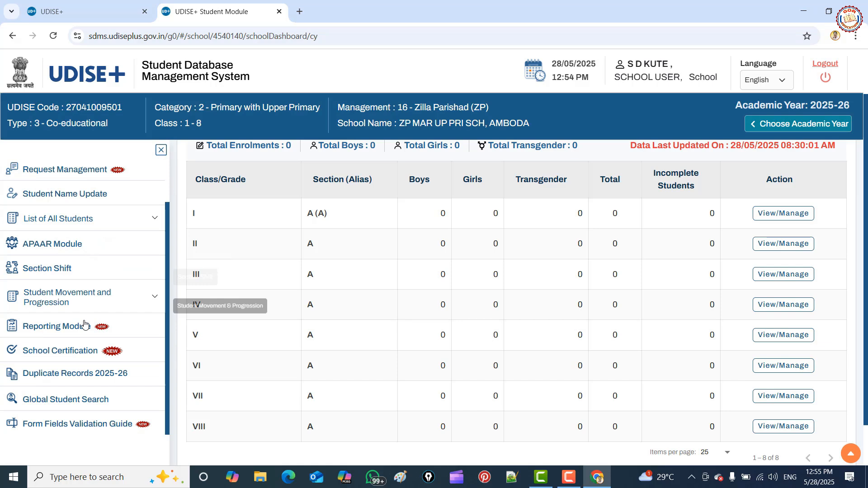
click(76, 297)
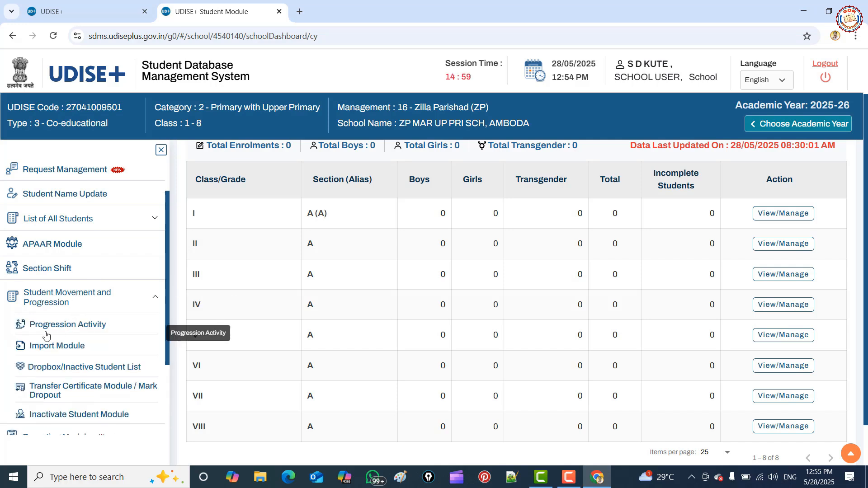
click(89, 329)
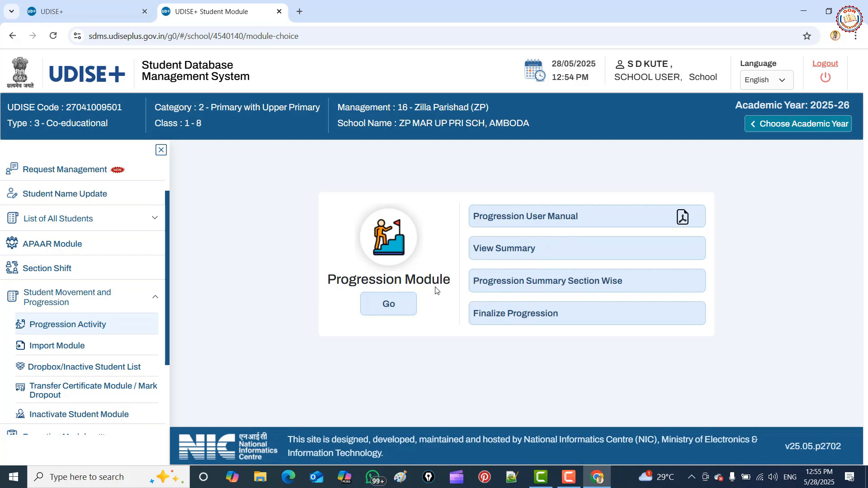
click(390, 305)
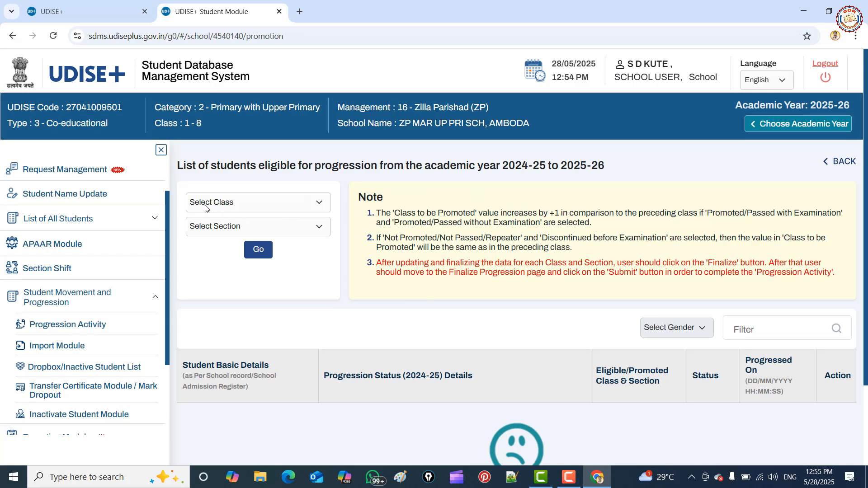
List the students eligible for progression in Class I, Section A.
click(321, 205)
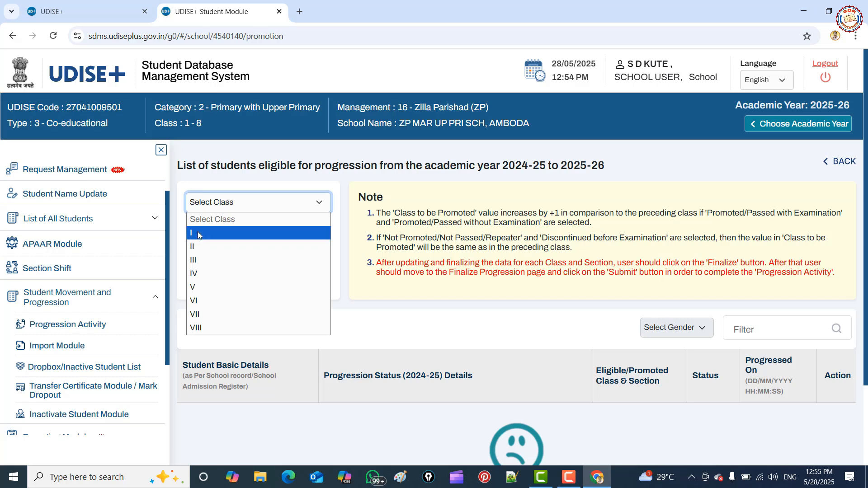
click(238, 233)
click(261, 226)
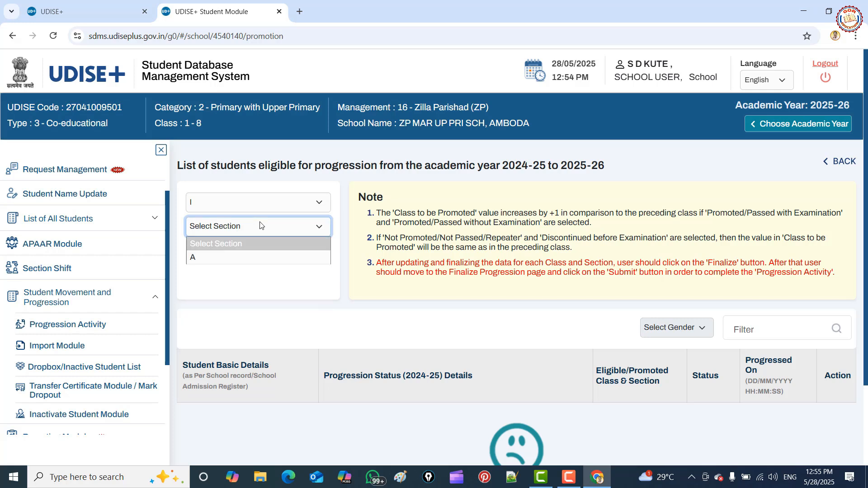
click(218, 257)
click(258, 250)
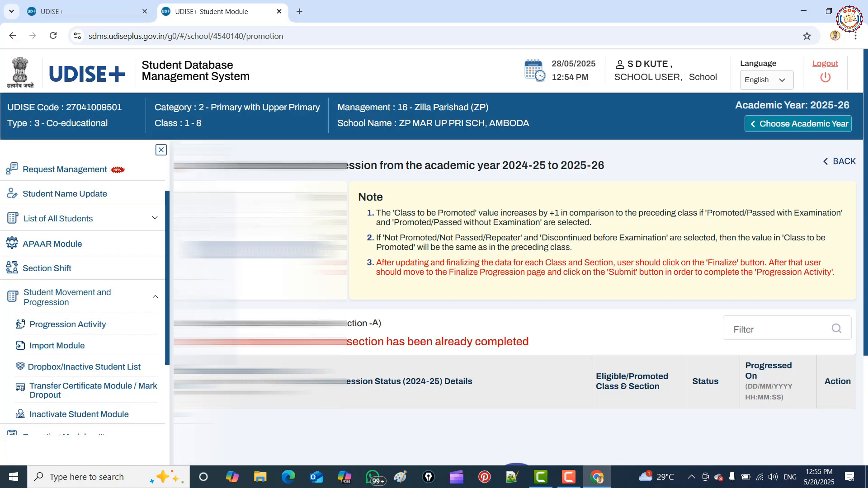
Review the progression details and completion status of each student in Class I, Section A.
scroll(557, 254, down, 6)
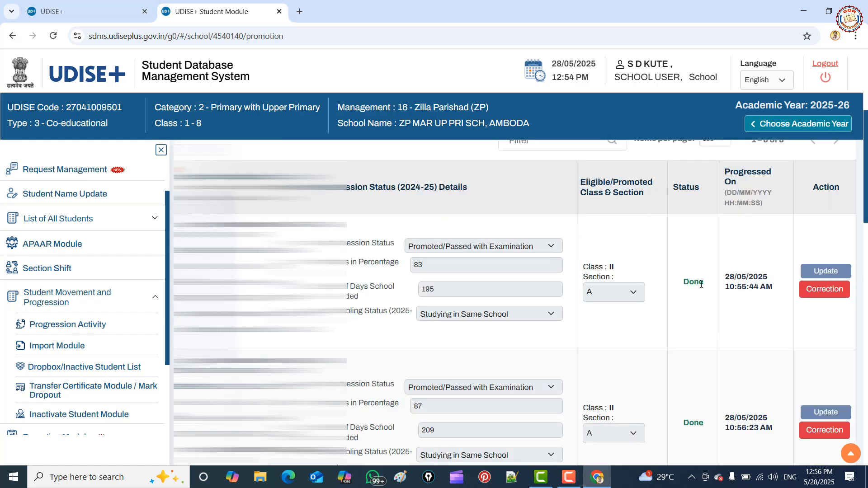
scroll(691, 282, down, 4)
scroll(691, 282, down, 12)
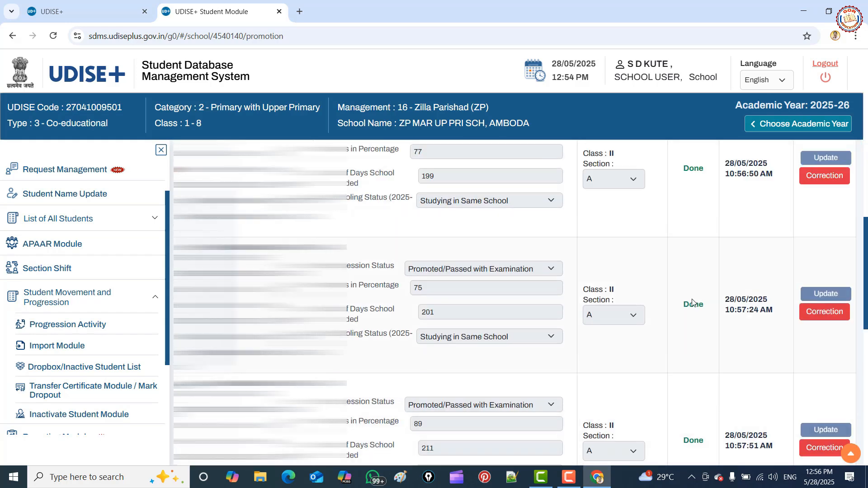
scroll(709, 334, down, 1)
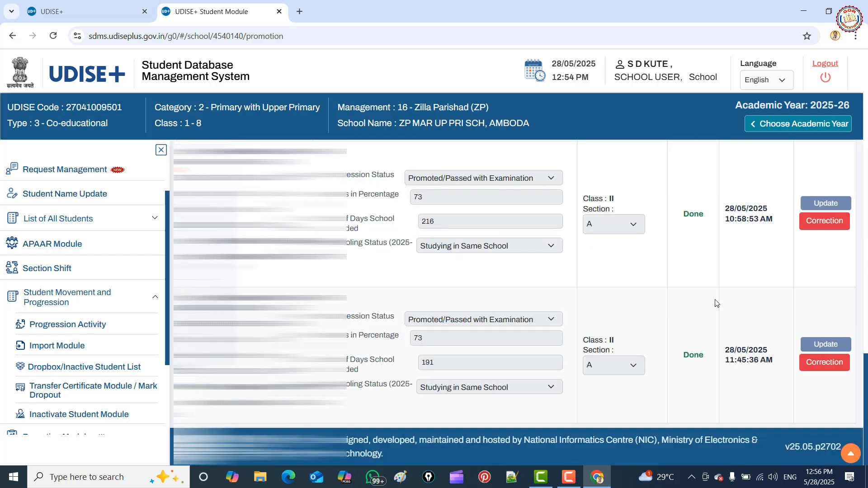
scroll(685, 257, up, 5)
scroll(685, 256, up, 8)
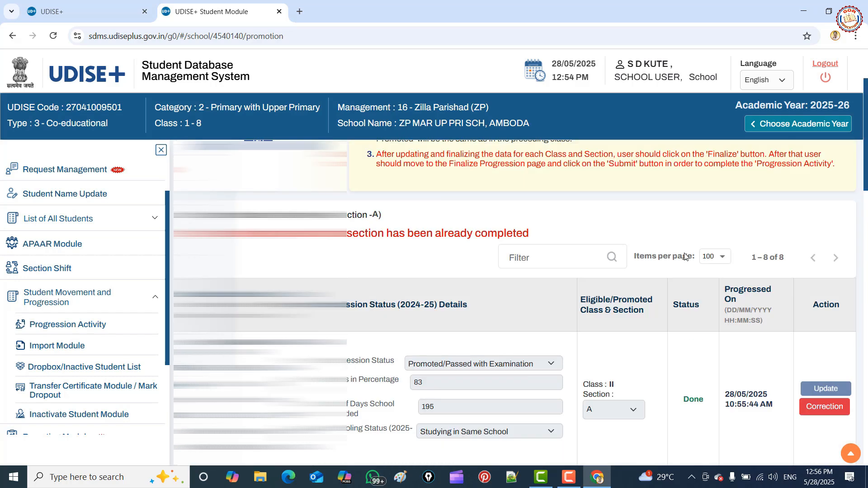
scroll(691, 242, down, 5)
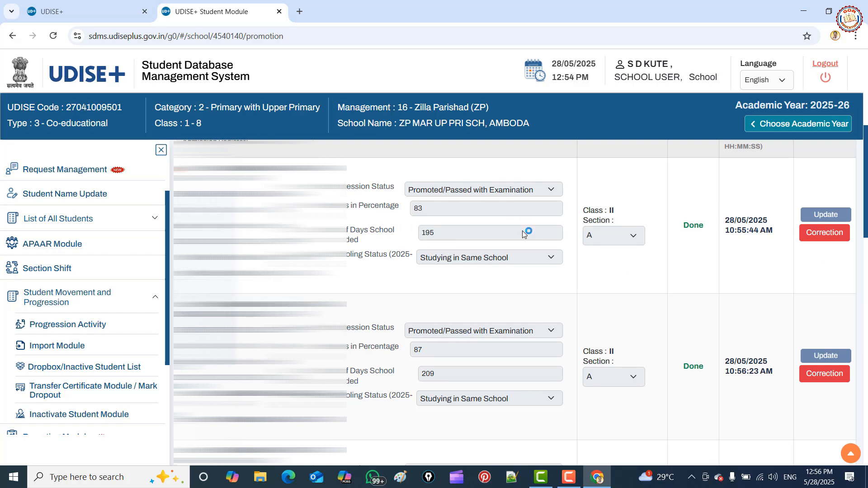
scroll(522, 230, up, 5)
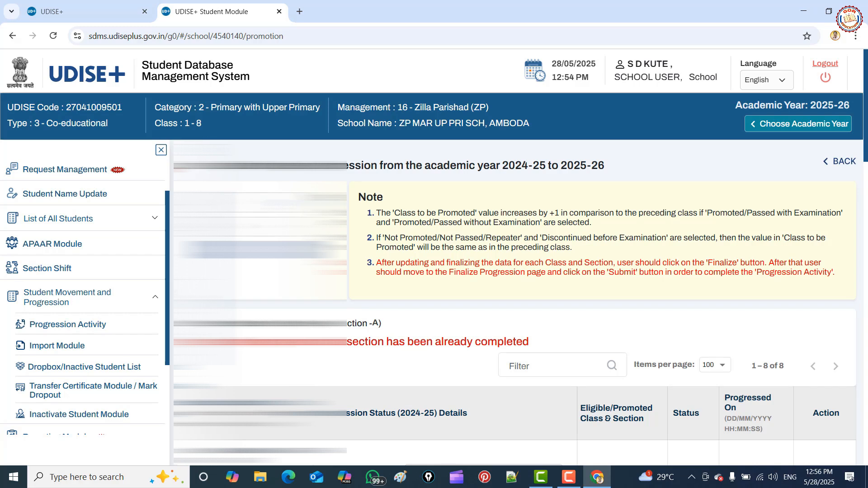
List the students eligible for progression in Class II, Section A.
click(253, 203)
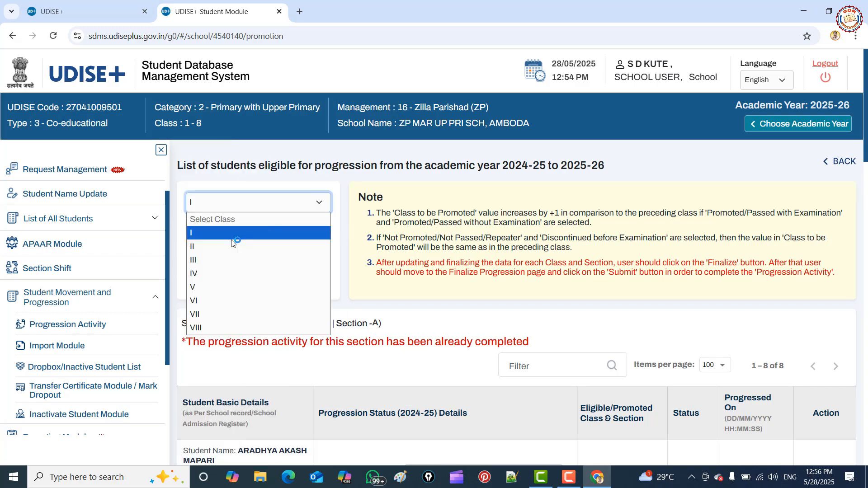
click(200, 248)
click(261, 227)
click(204, 258)
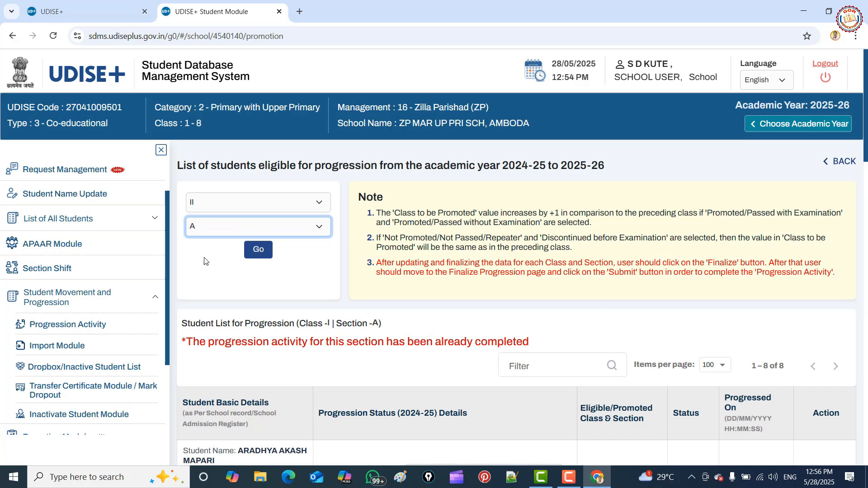
click(258, 250)
Examine the first Class II student's progression status, marks, attendance days, schooling status and section fields with their available options.
scroll(588, 257, down, 4)
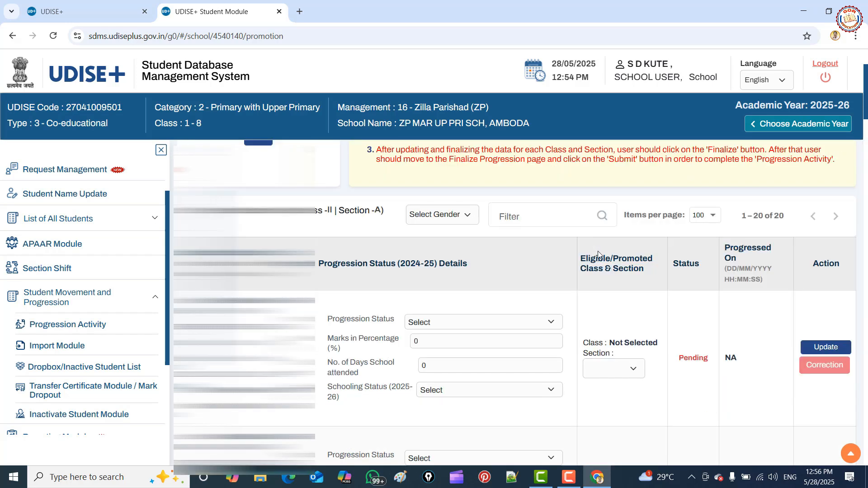
scroll(572, 290, up, 5)
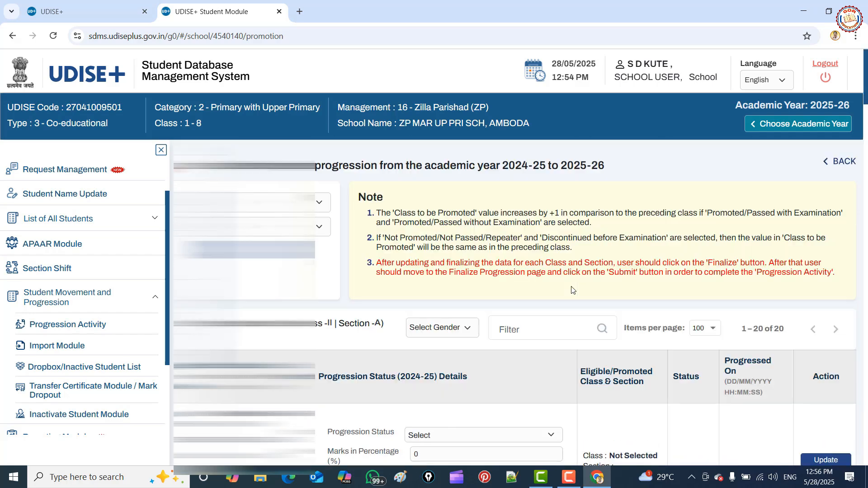
scroll(572, 290, down, 4)
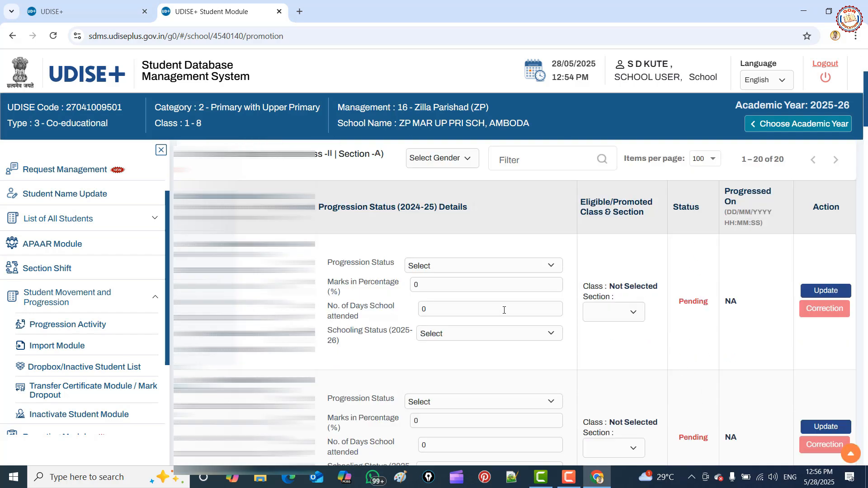
scroll(504, 311, up, 1)
scroll(479, 306, down, 2)
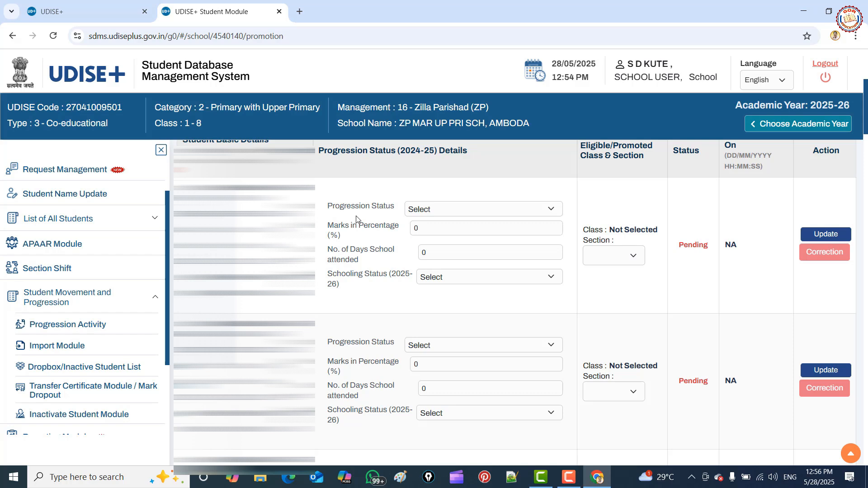
click(453, 210)
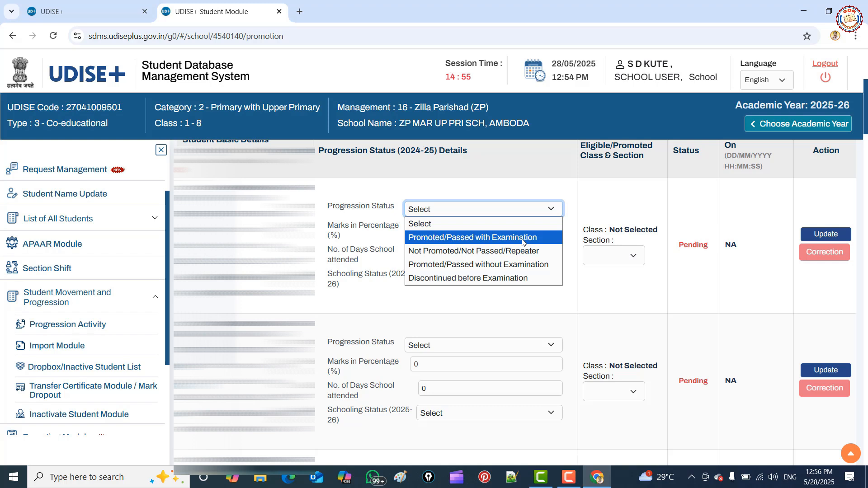
click(585, 215)
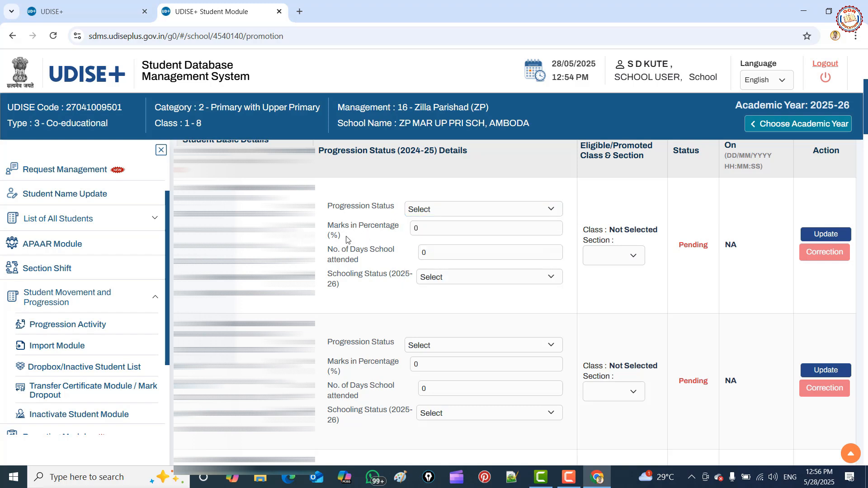
click(433, 251)
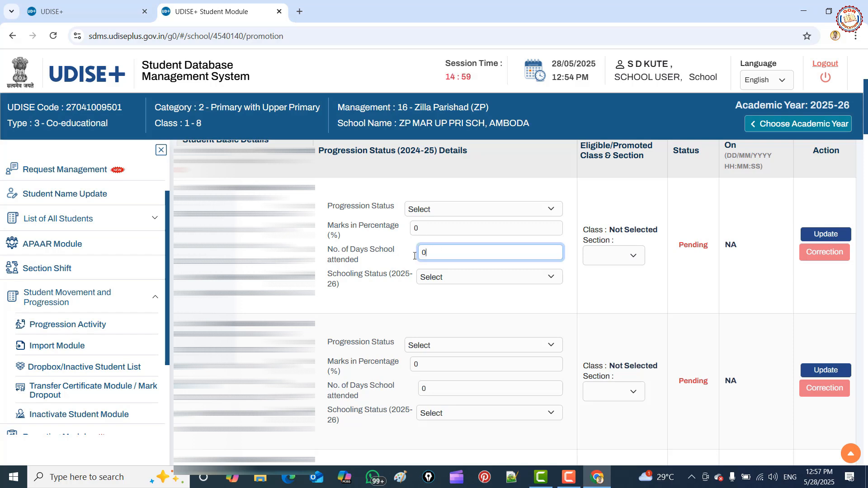
click(391, 263)
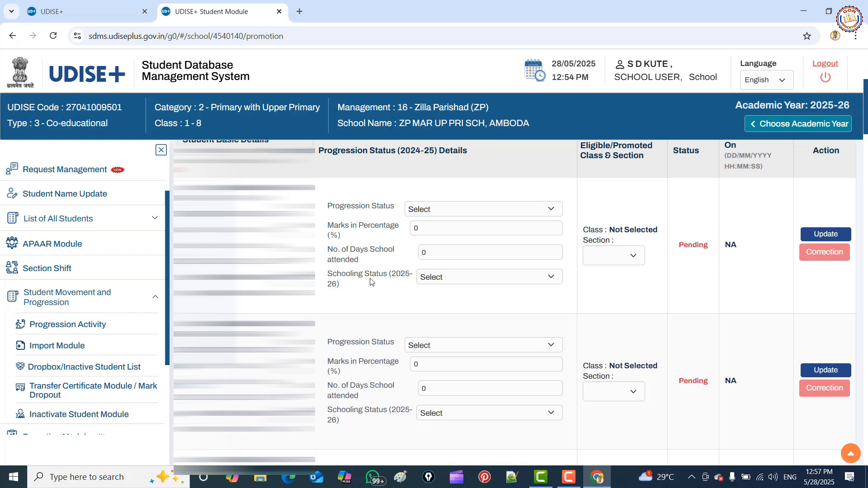
click(454, 280)
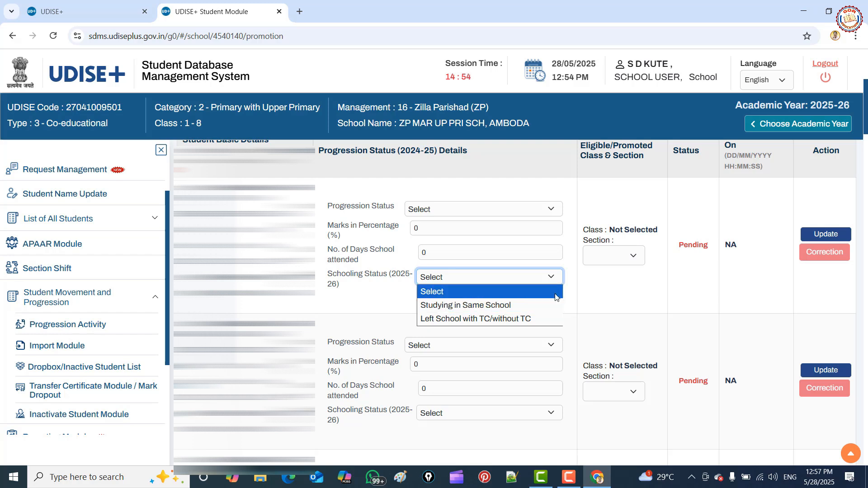
click(600, 294)
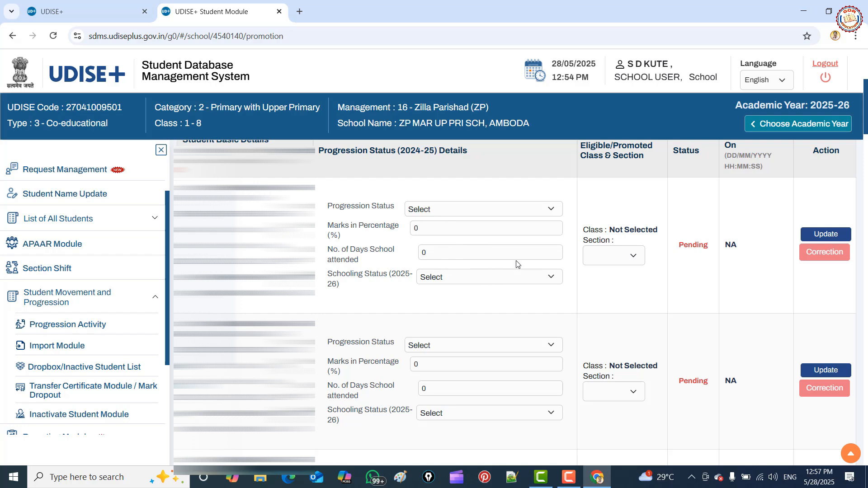
click(634, 259)
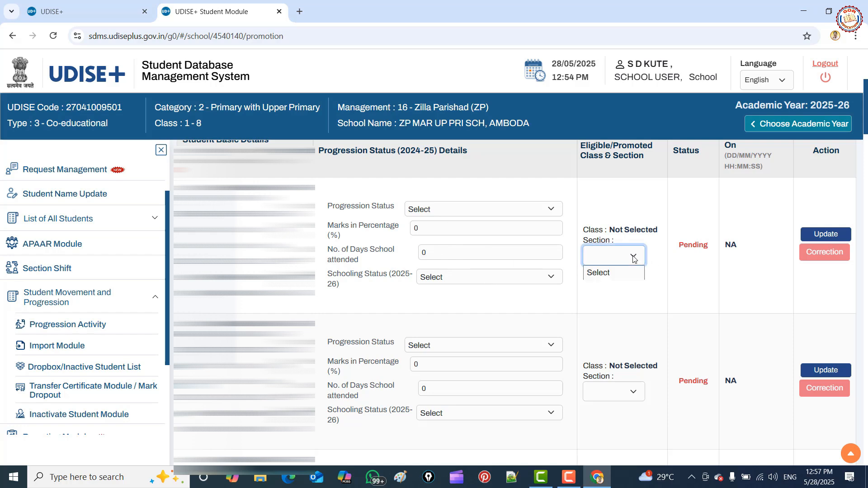
click(634, 259)
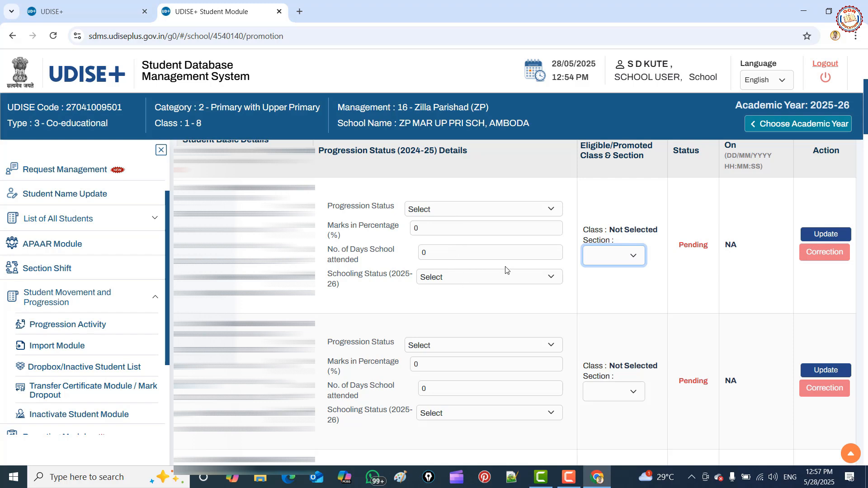
Bring back the Class I, Section A student list and review its progression entries.
scroll(506, 269, up, 5)
click(267, 227)
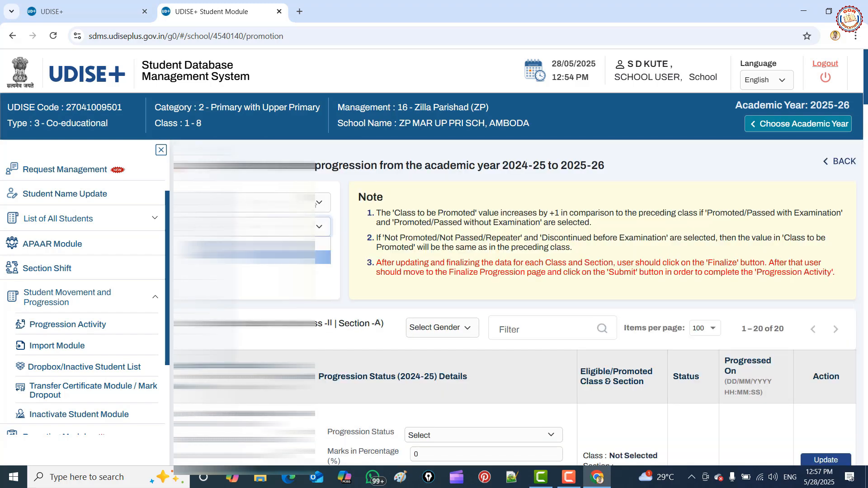
click(254, 256)
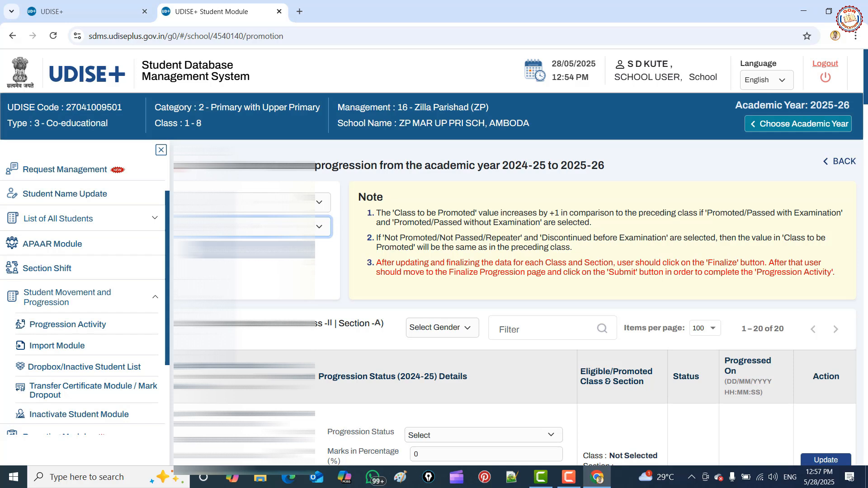
scroll(701, 284, down, 5)
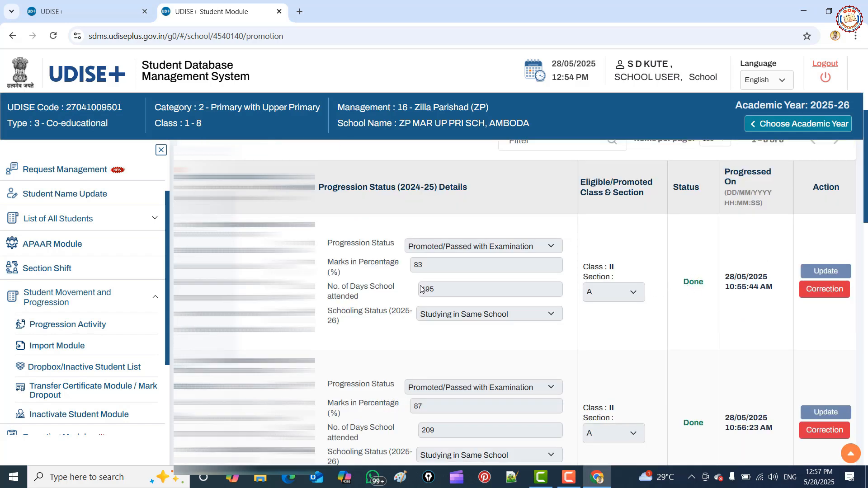
scroll(497, 290, down, 10)
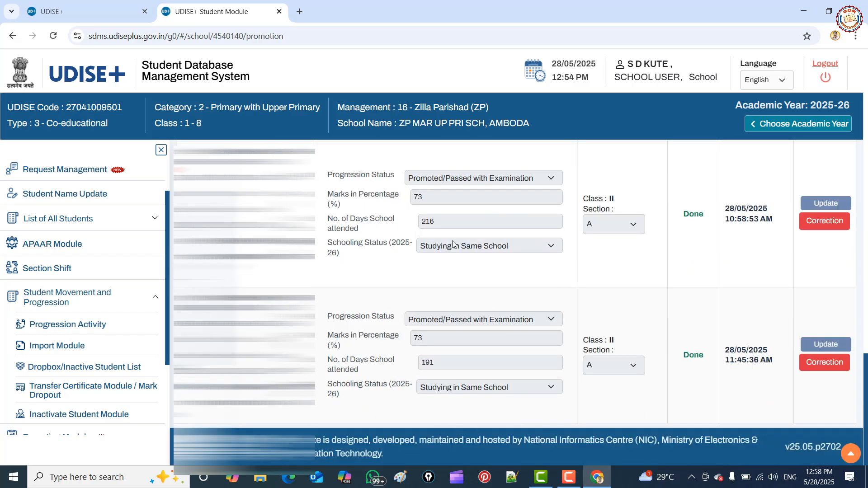
scroll(453, 245, up, 10)
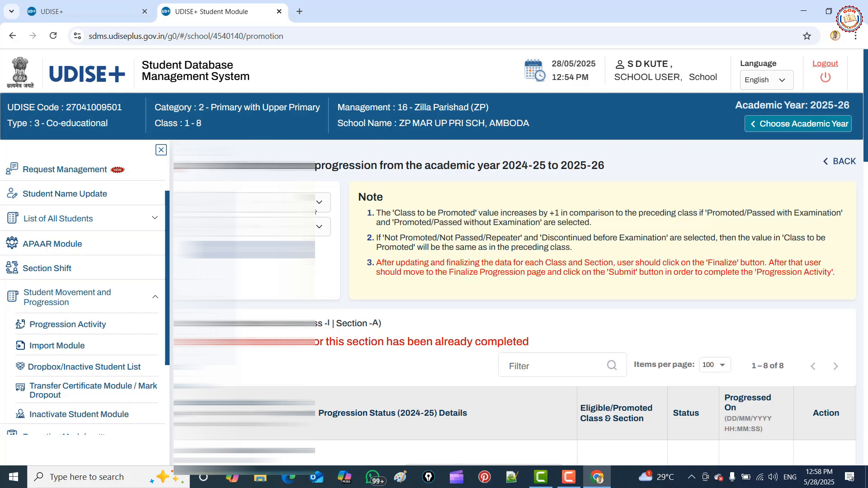
List the Class II, Section A students and review their progression entries down to the Finalize option.
click(315, 203)
click(271, 247)
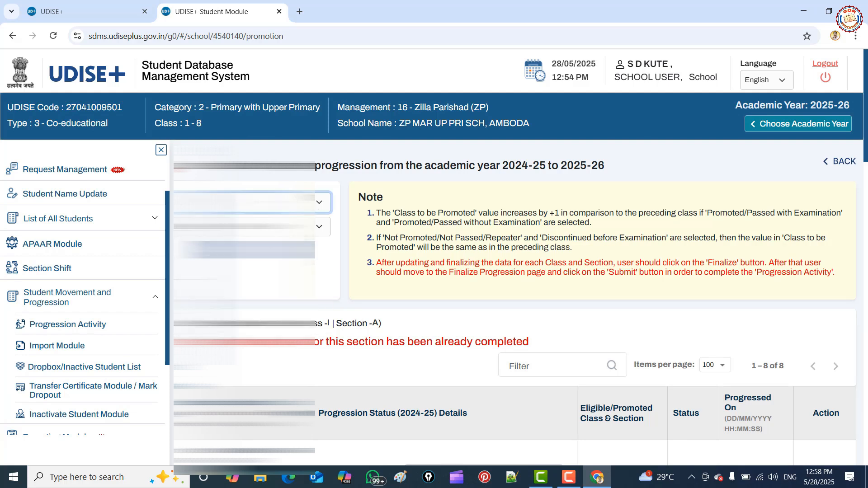
click(280, 227)
click(281, 257)
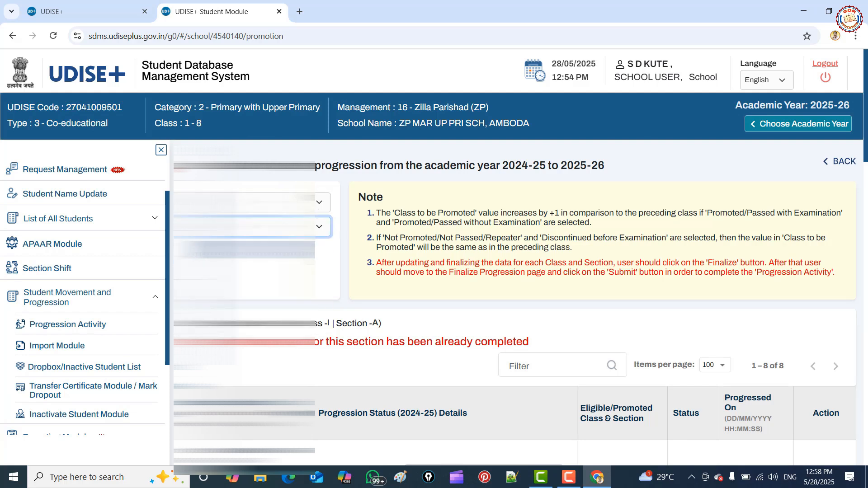
scroll(484, 306, down, 15)
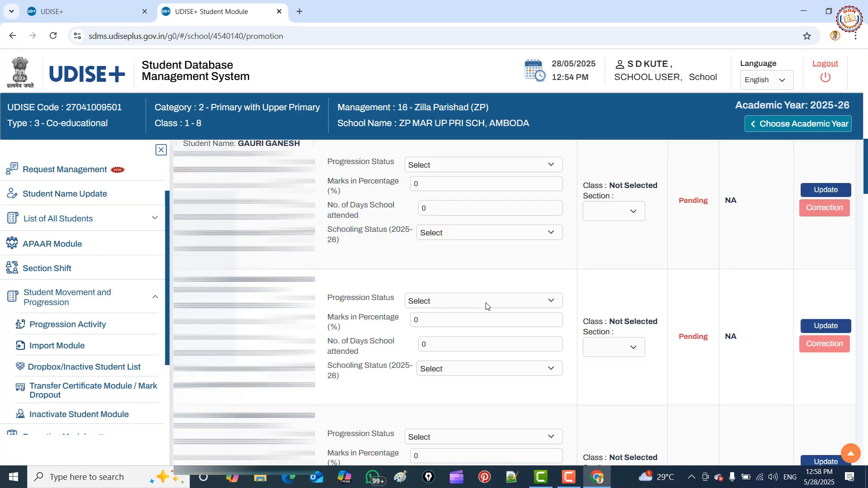
scroll(486, 307, down, 5)
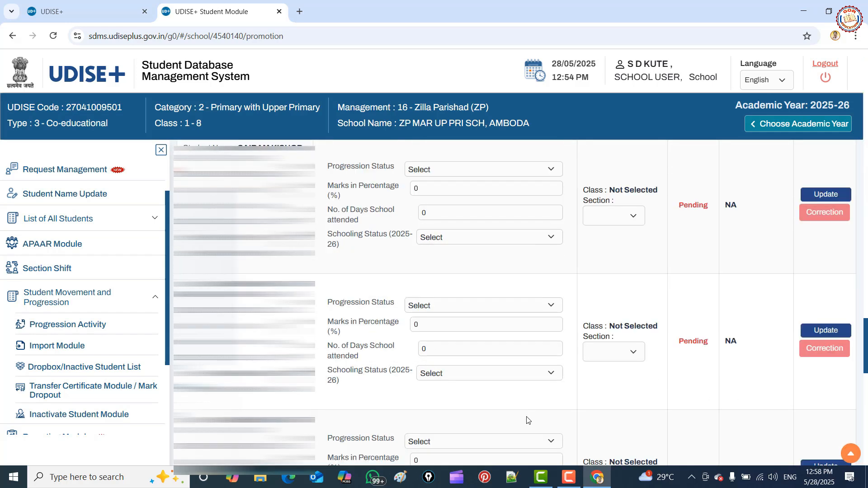
scroll(532, 427, down, 2)
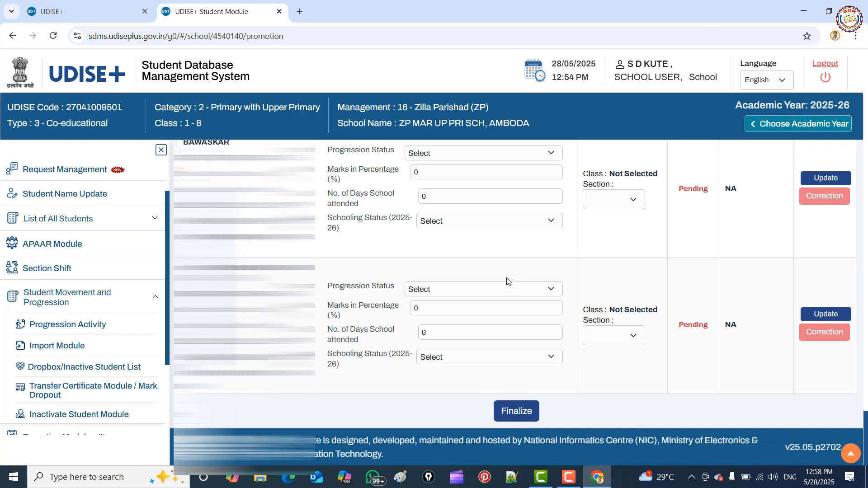
scroll(572, 259, down, 5)
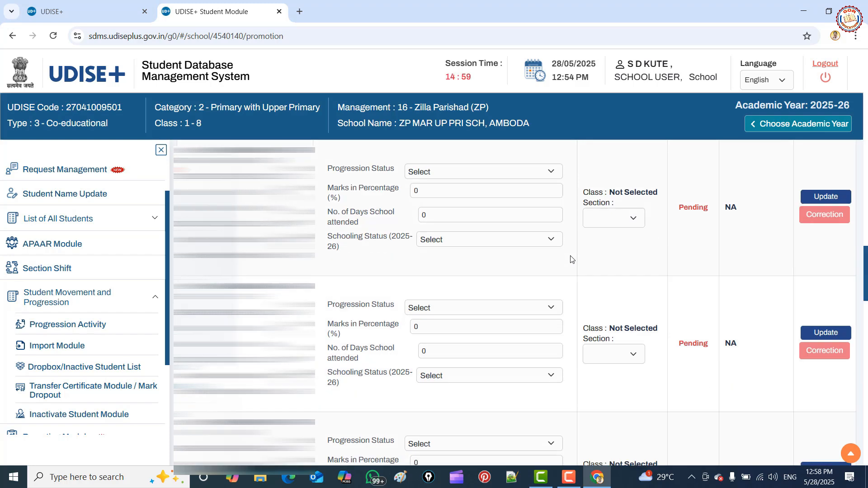
scroll(572, 259, up, 10)
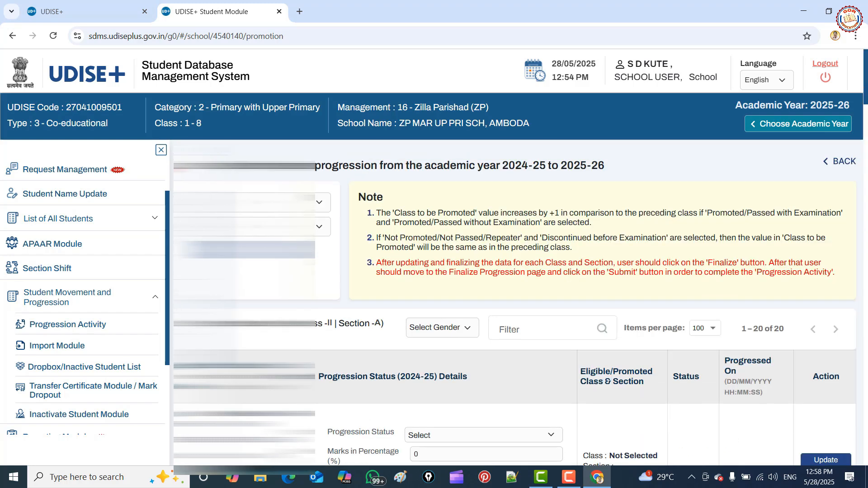
Bring back the Class I, Section A list and open the first student's progression entry for correction.
click(271, 203)
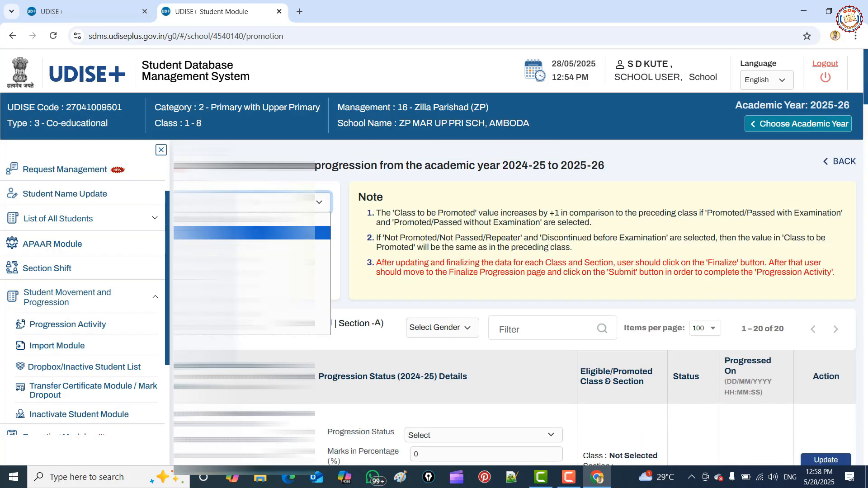
click(272, 232)
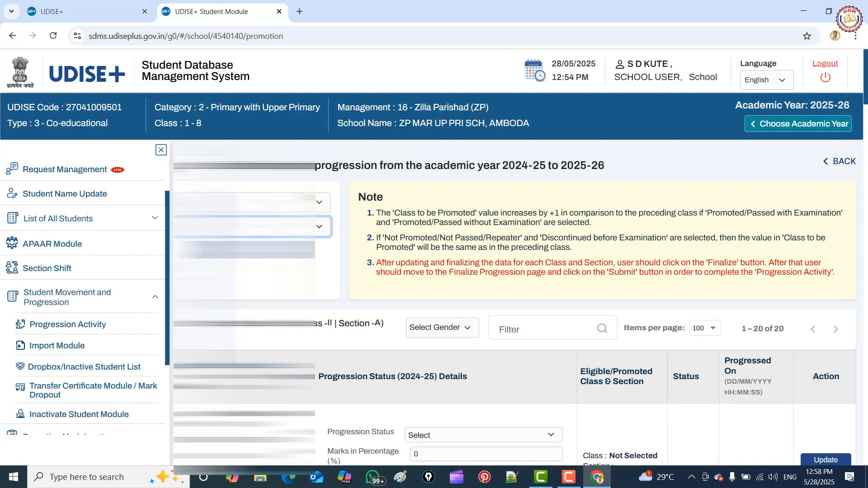
scroll(556, 312, down, 4)
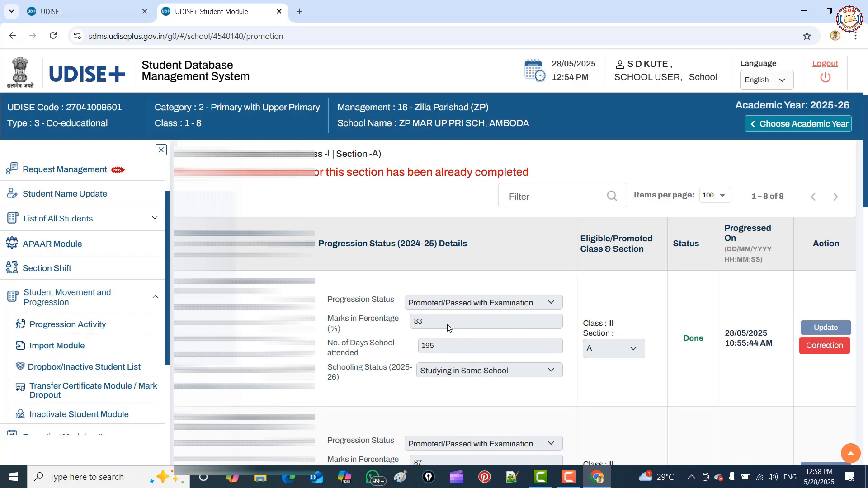
scroll(469, 331, down, 1)
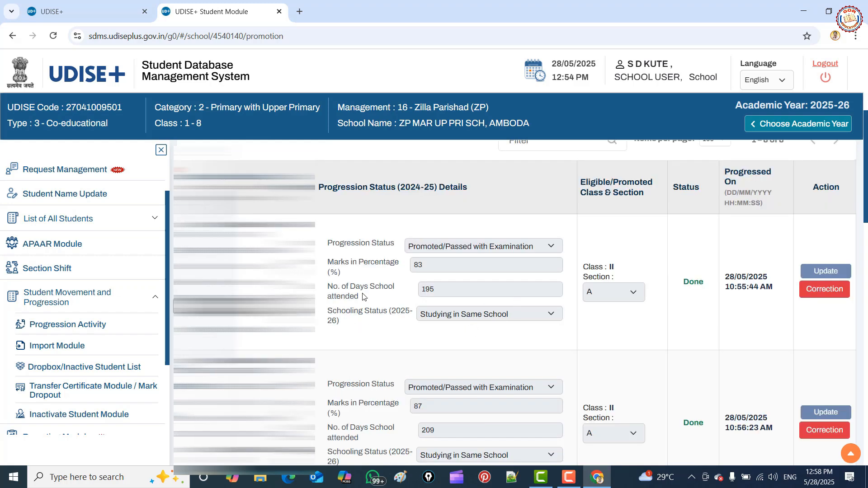
click(824, 292)
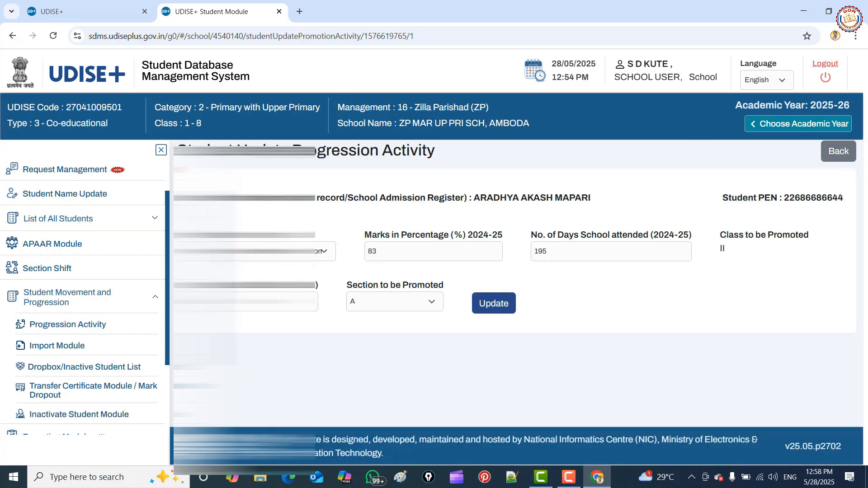
Examine the correction form's progression status, marks, attendance days, schooling status and section fields, including the available options.
click(282, 251)
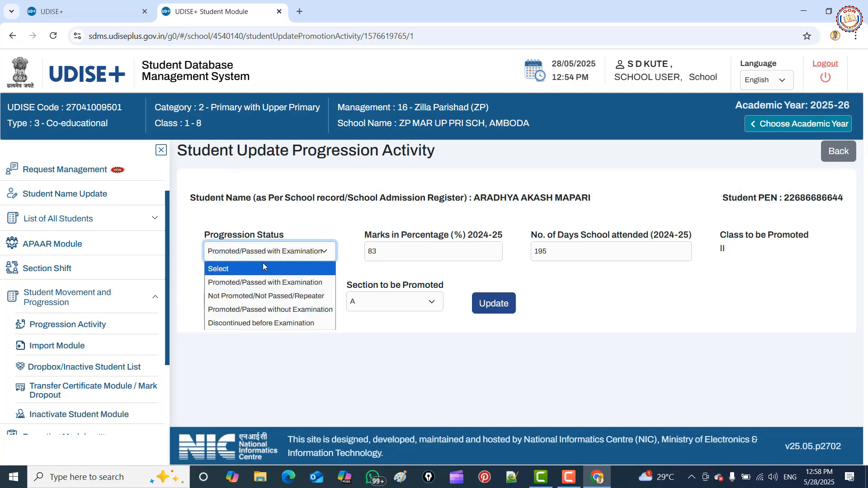
click(361, 255)
click(388, 249)
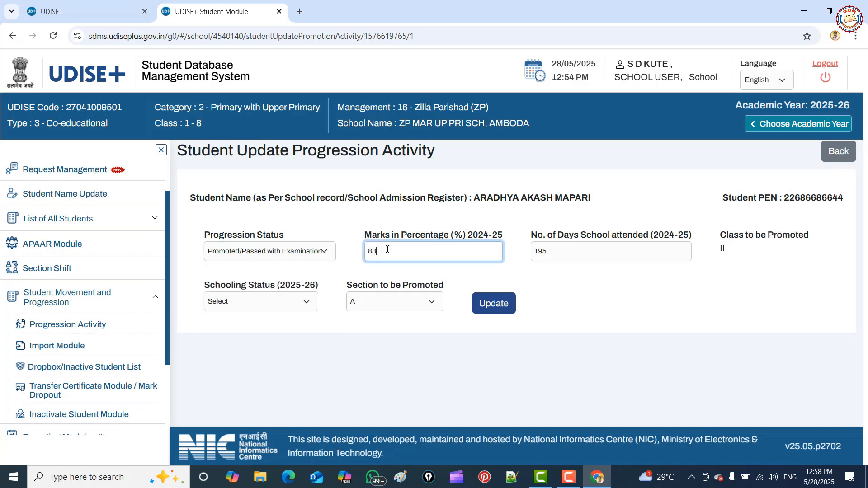
click(558, 250)
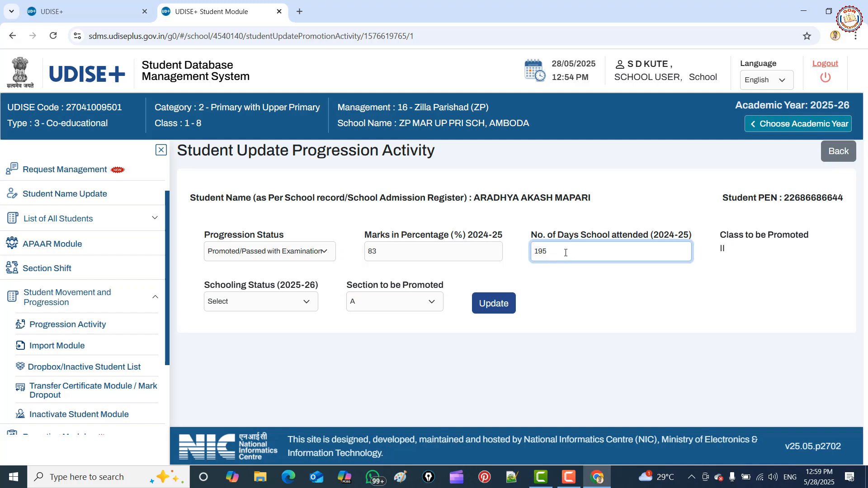
click(560, 275)
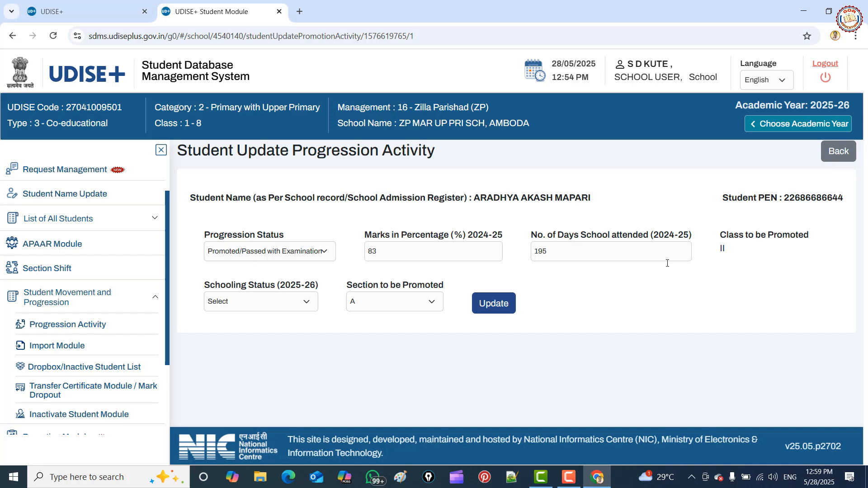
click(265, 306)
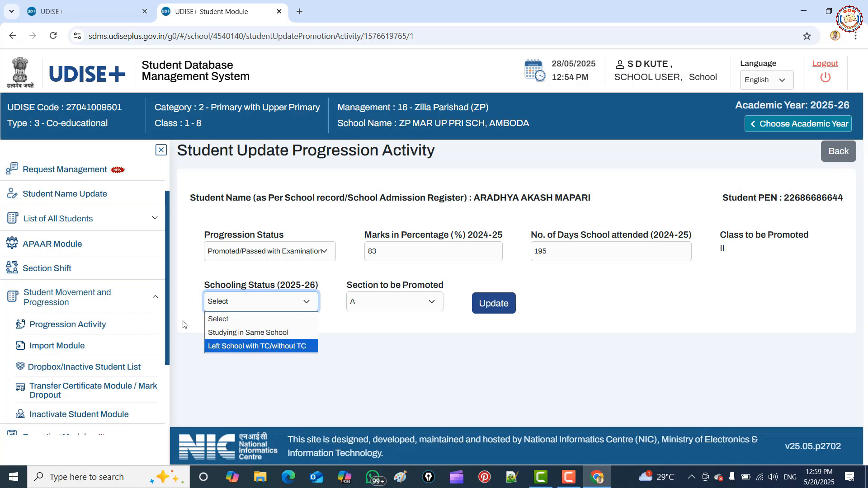
click(202, 321)
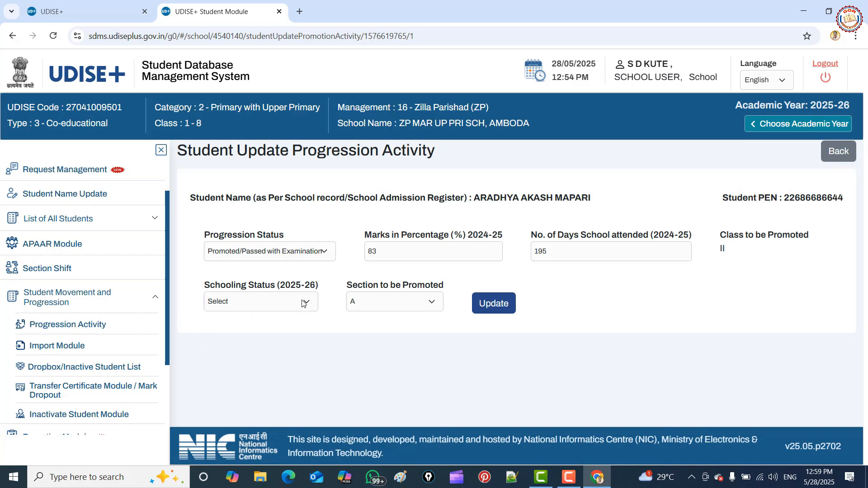
click(431, 304)
click(432, 304)
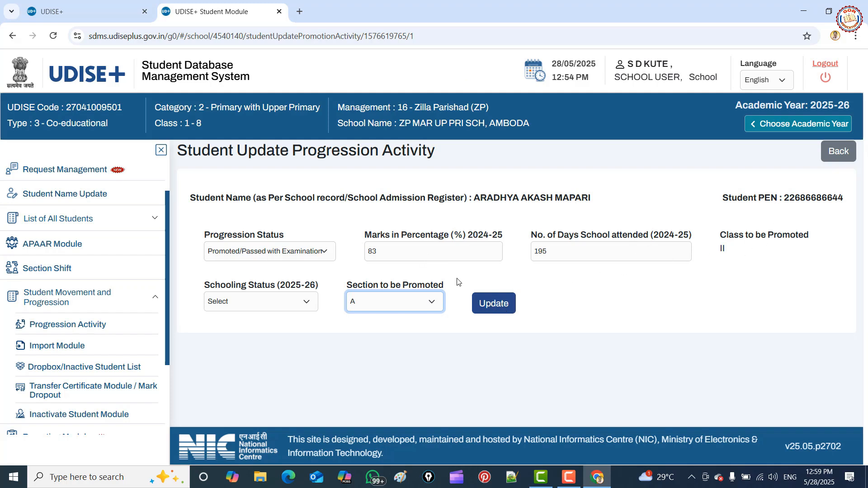
Leave the student's correction form and the Class I list, returning to the Progression Module page.
click(831, 157)
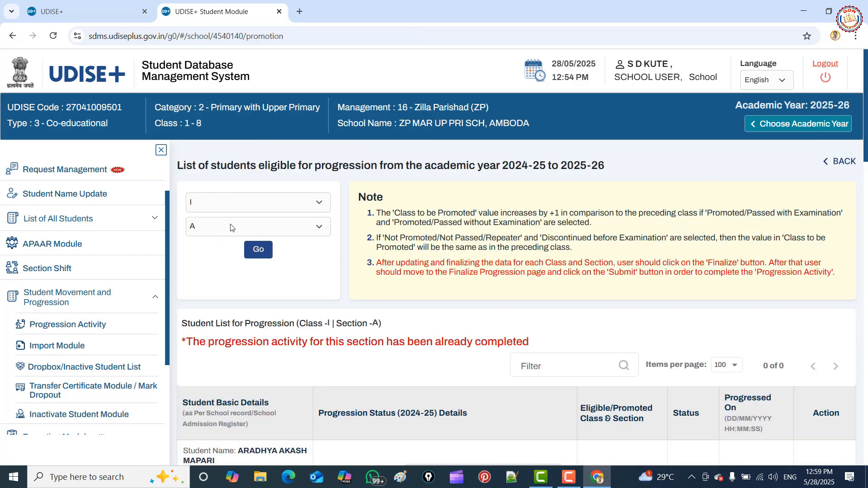
click(842, 163)
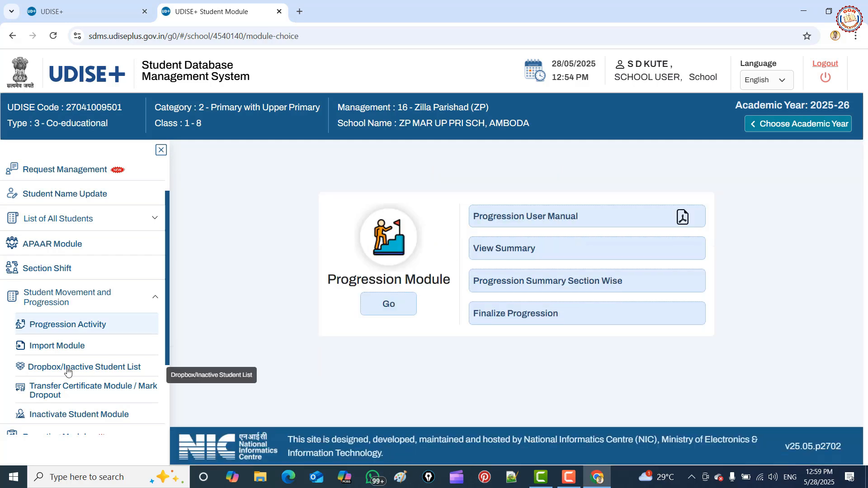